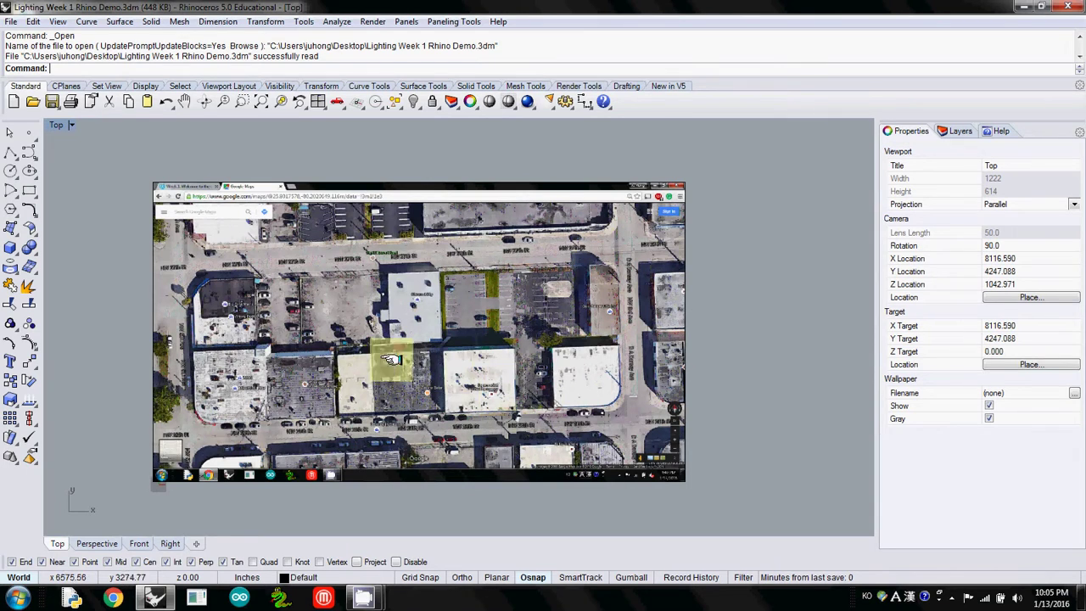
- Rotate the aerial image about a street edge a few degrees so its streets run horizontally
{"action": "left_click", "coordinate": [218, 267]}
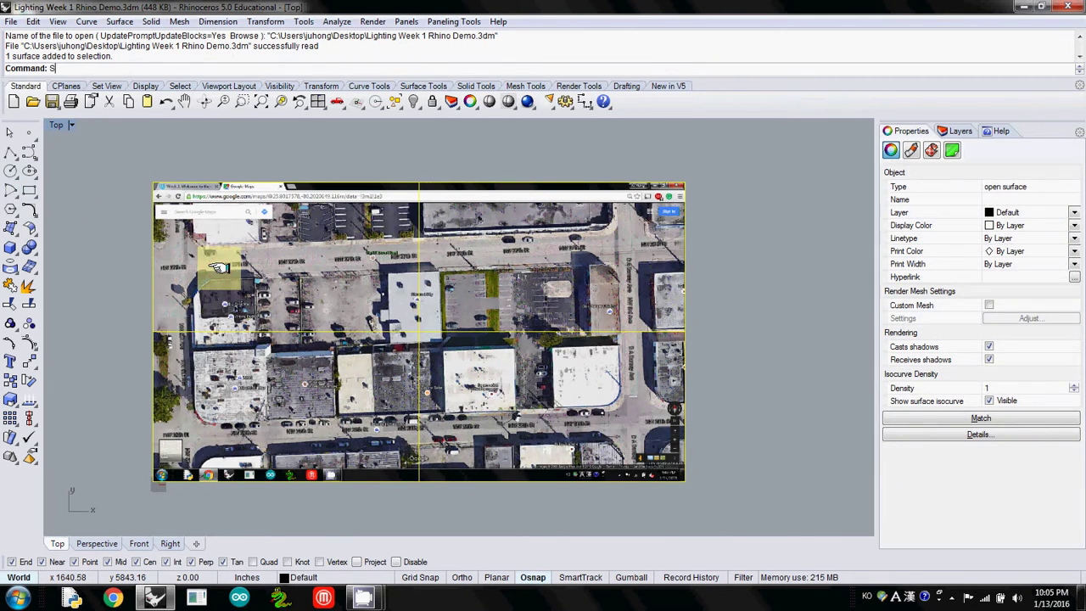
{"action": "key", "text": "Return"}
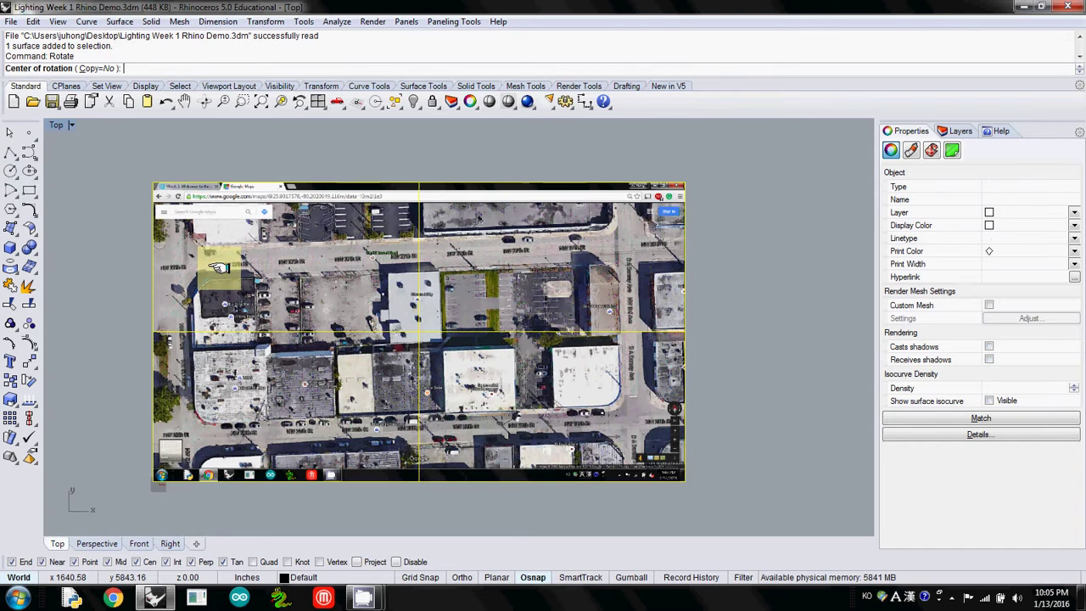
{"action": "left_click", "coordinate": [153, 481]}
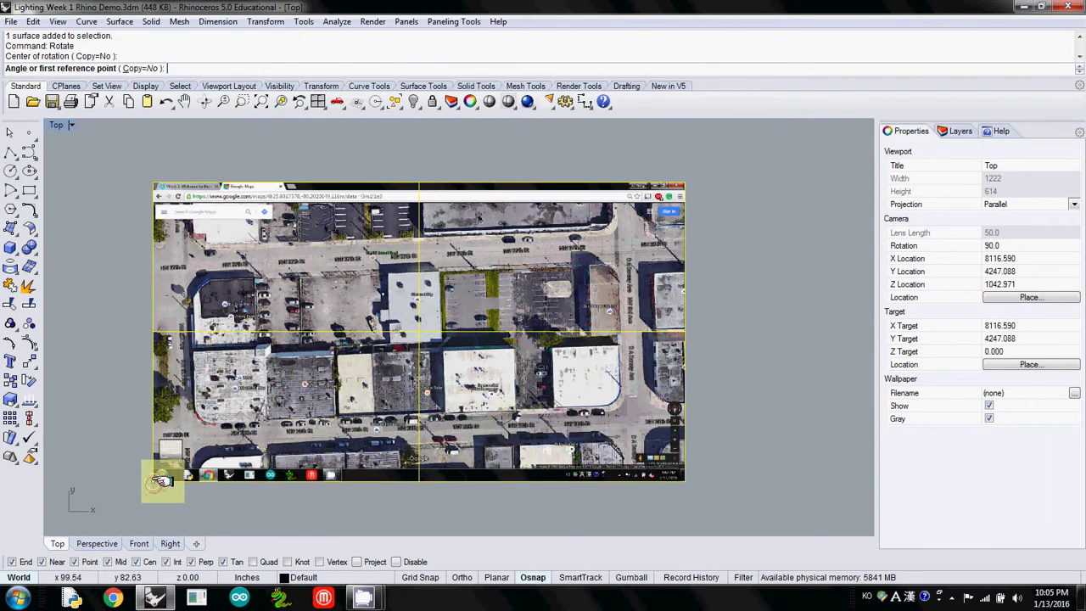
{"action": "key", "text": "Escape"}
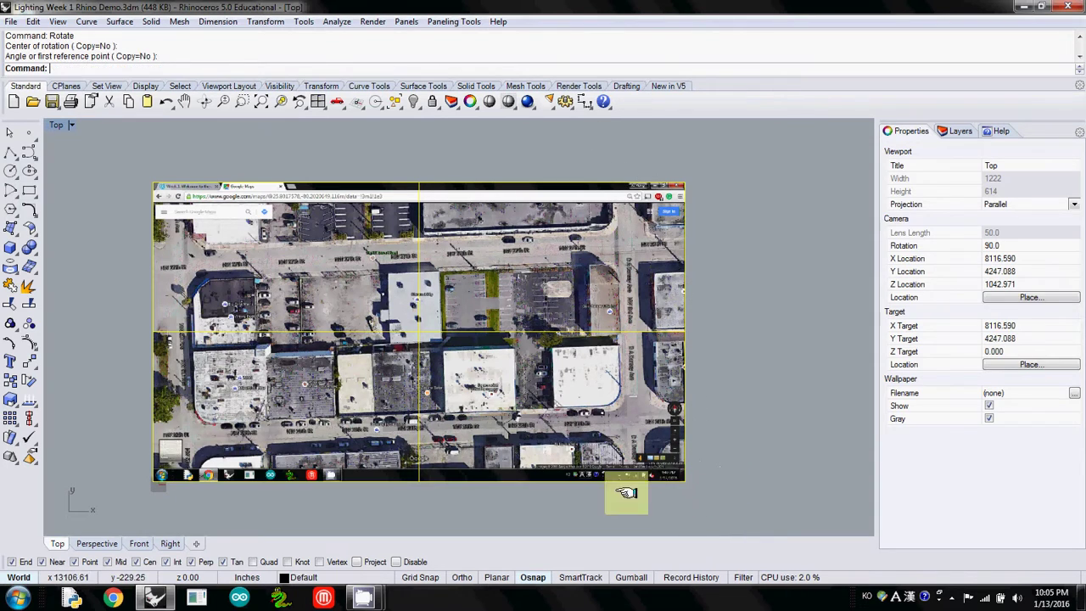
{"action": "key", "text": "Return"}
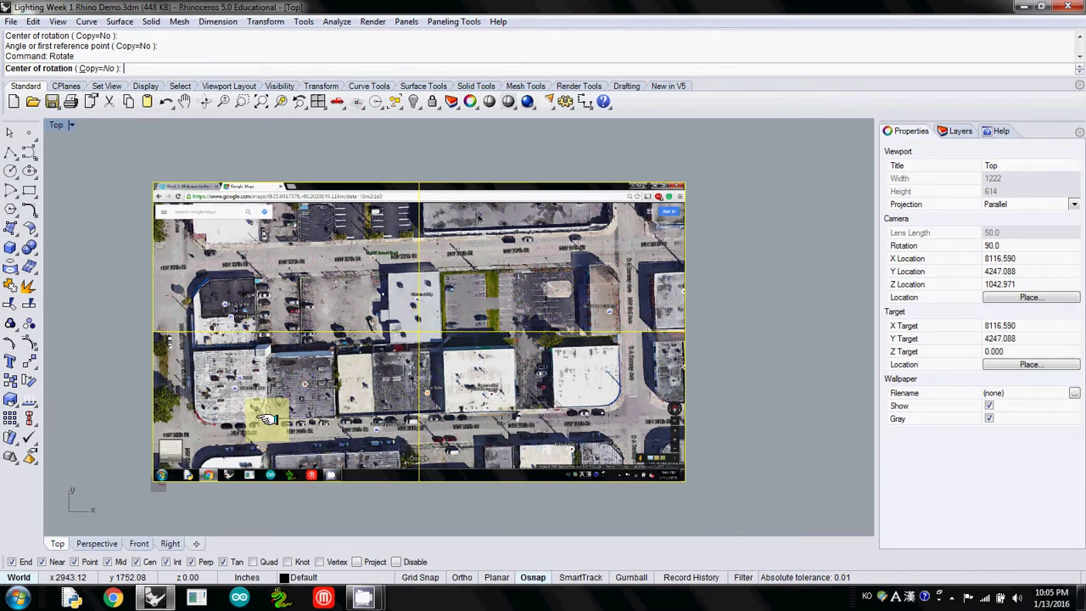
{"action": "left_click", "coordinate": [261, 419]}
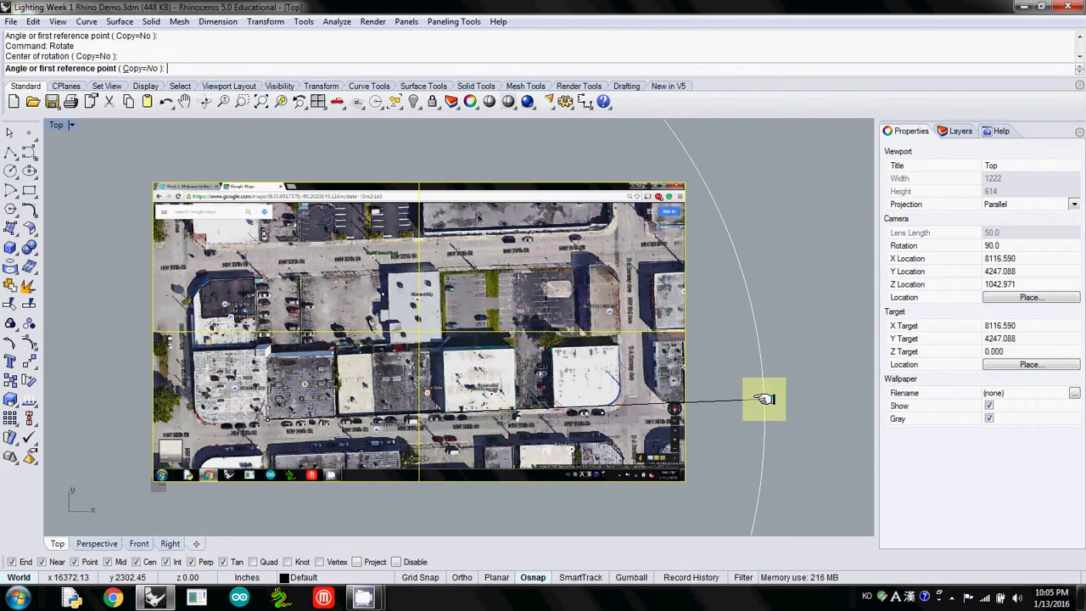
{"action": "left_click", "coordinate": [764, 398]}
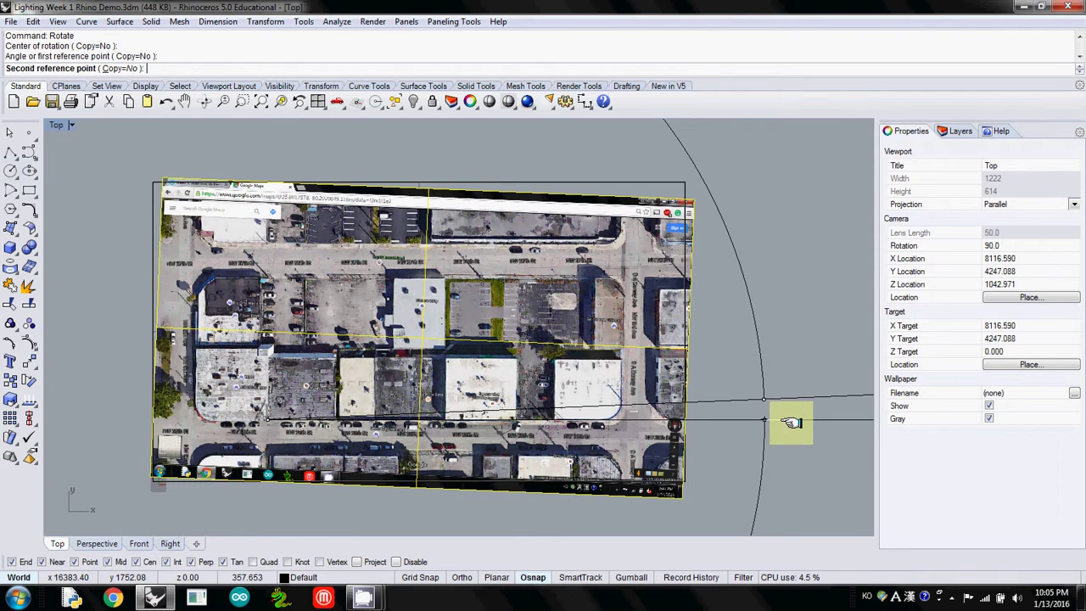
{"action": "left_click", "coordinate": [791, 423]}
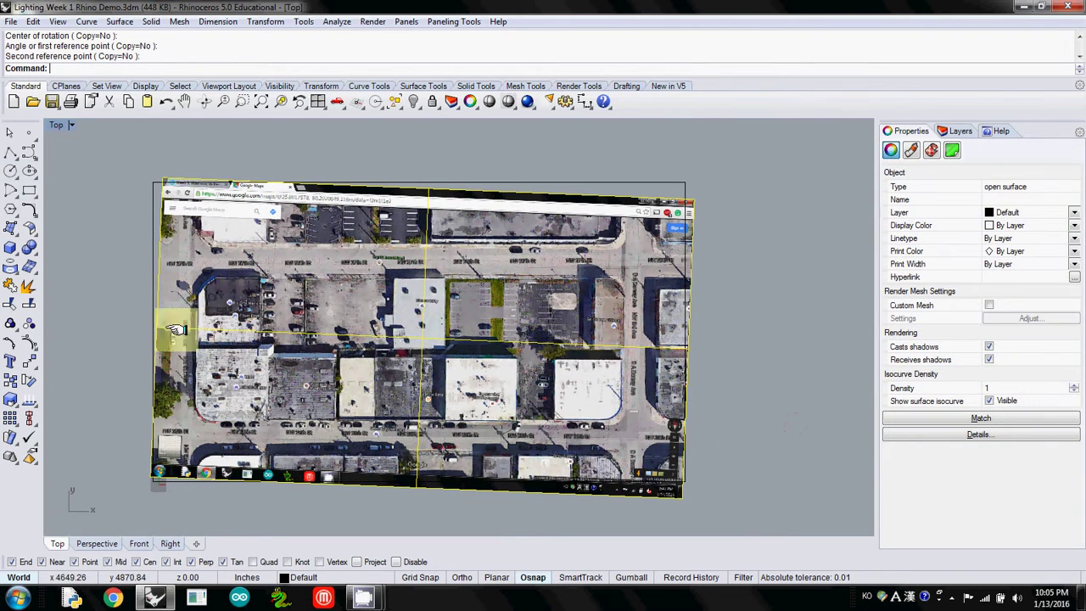
{"action": "left_click", "coordinate": [107, 315]}
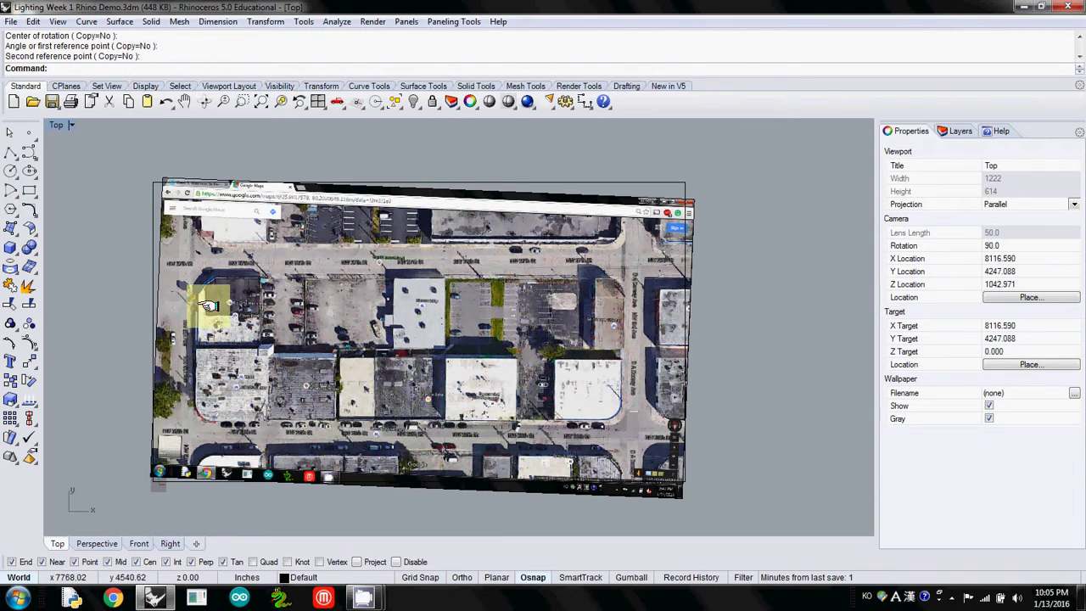
- Draw a corner-to-corner box over the lower building's roof footprint with a height of 36'
{"action": "left_click", "coordinate": [8, 247]}
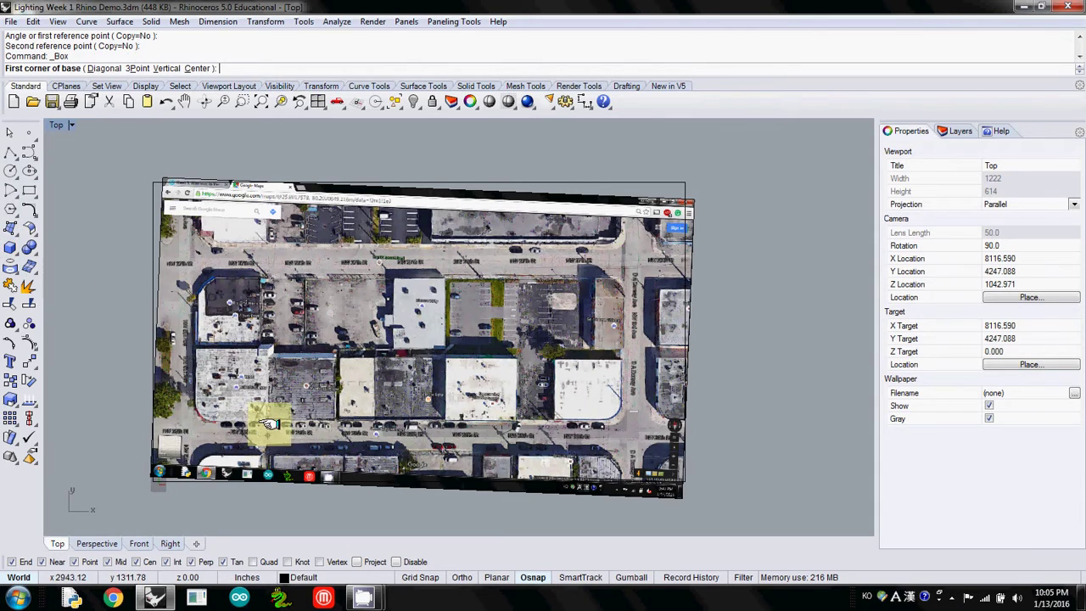
{"action": "left_click", "coordinate": [338, 354]}
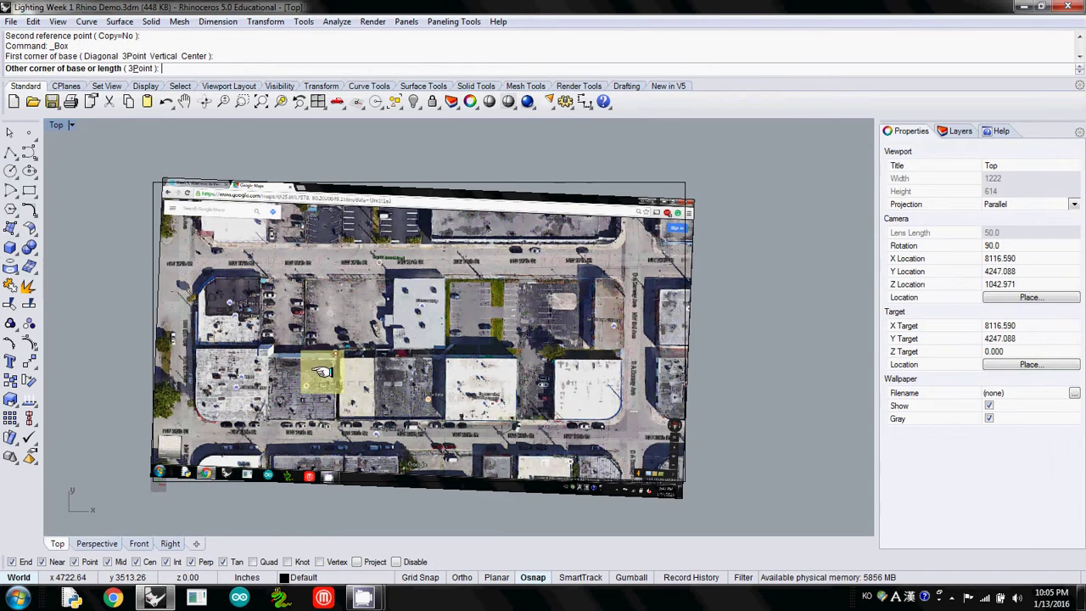
{"action": "left_click", "coordinate": [271, 417]}
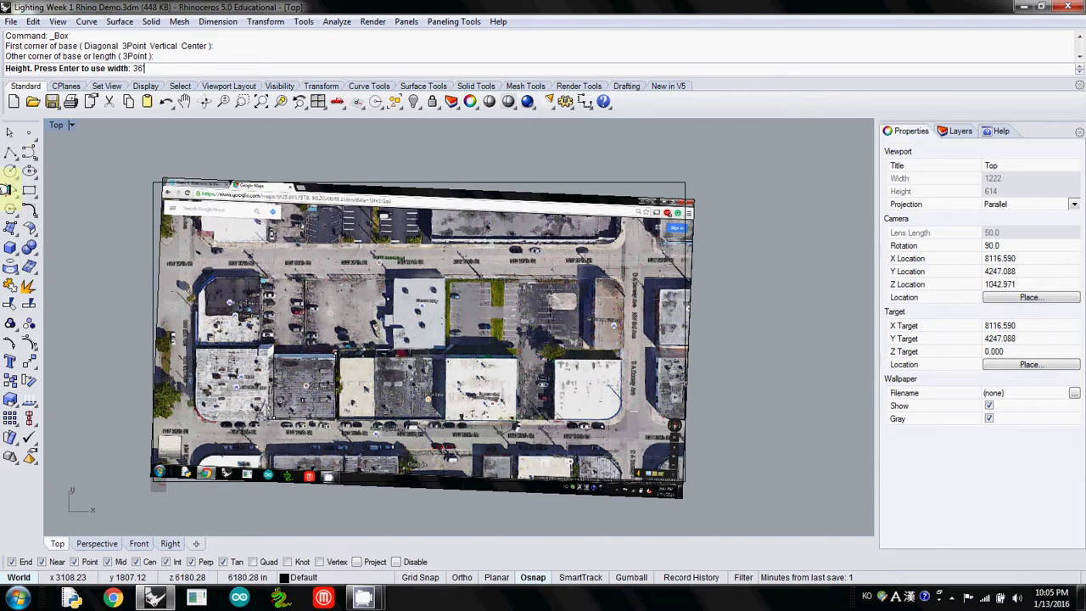
{"action": "type", "text": "36"}
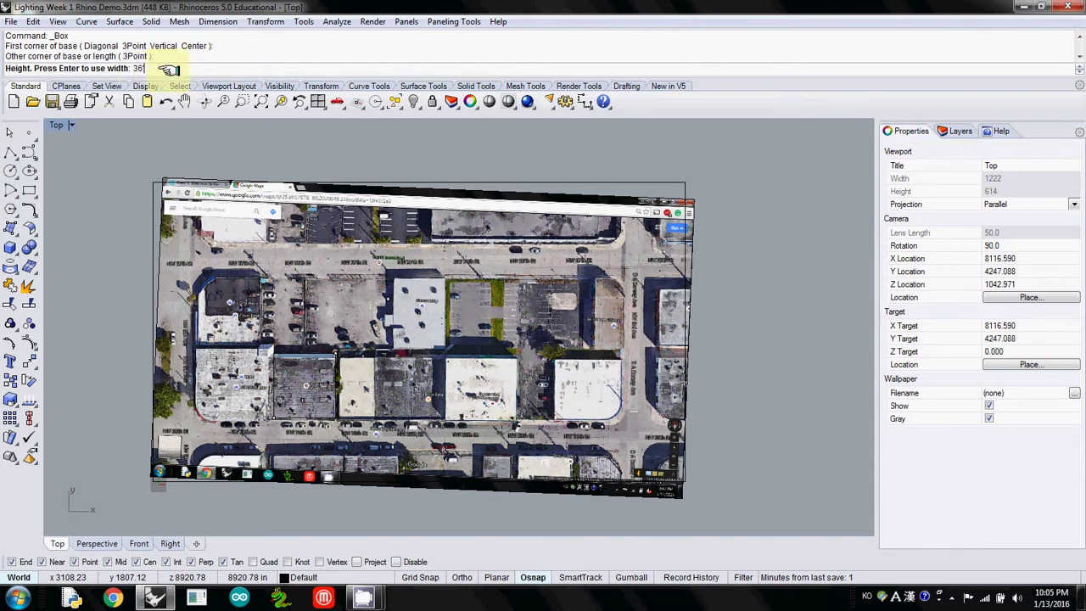
{"action": "type", "text": "'"}
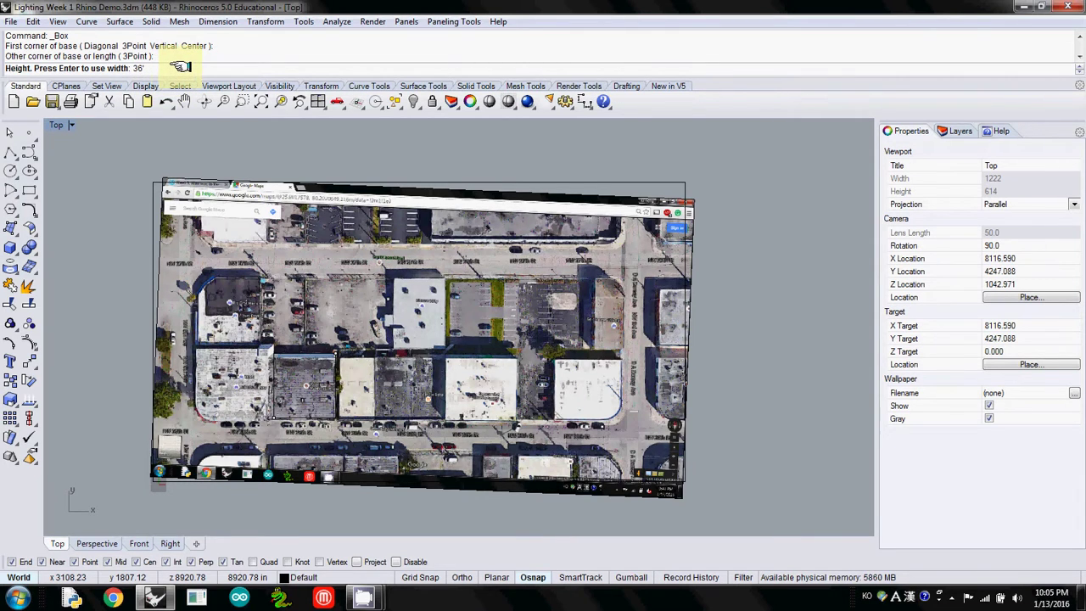
{"action": "key", "text": "Return"}
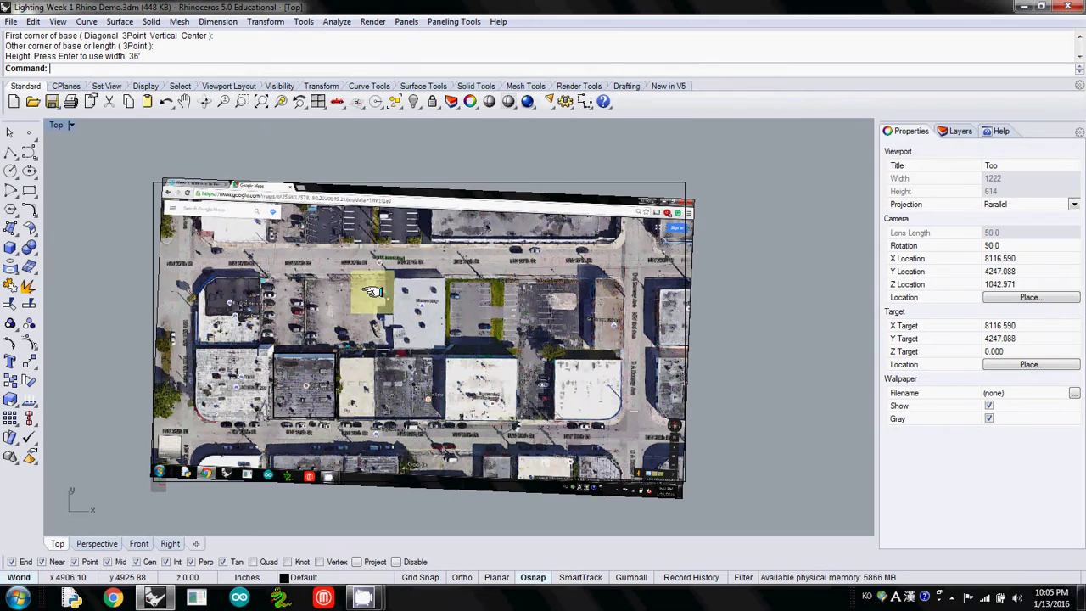
- Rotate the image and building box level about the bottom-left corner with Ortho, then delete the leftover frame curve
{"action": "left_click", "coordinate": [186, 215]}
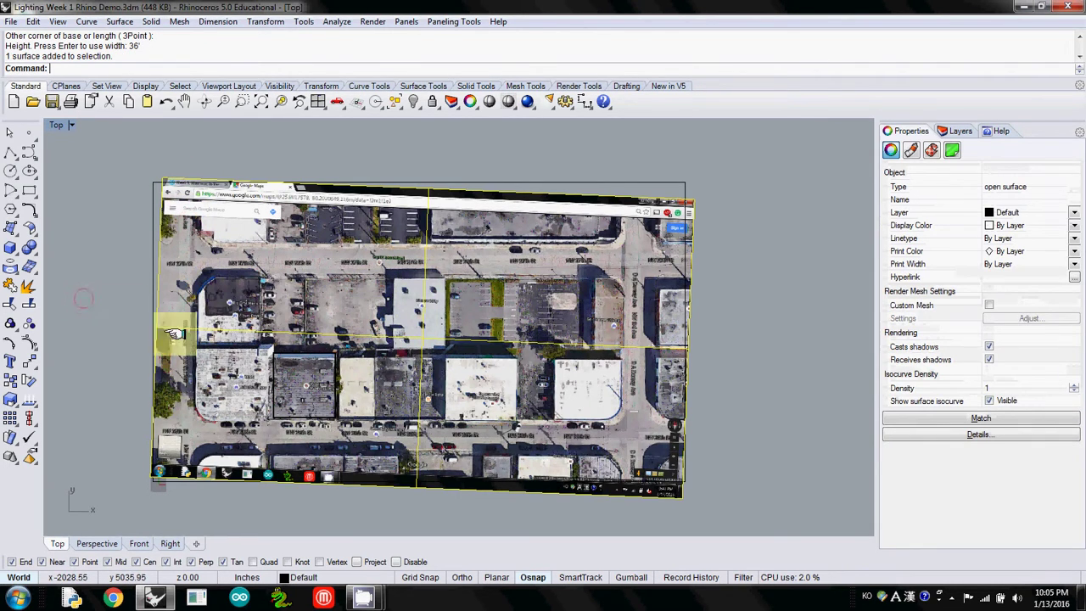
{"action": "left_click", "coordinate": [292, 384], "text": "shift"}
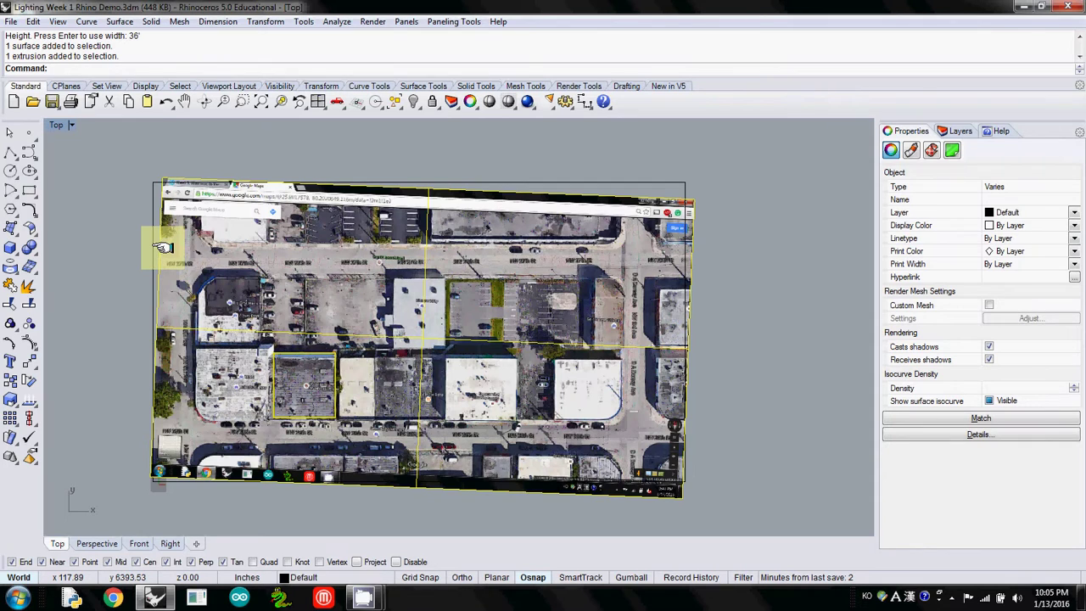
{"action": "key", "text": "Return"}
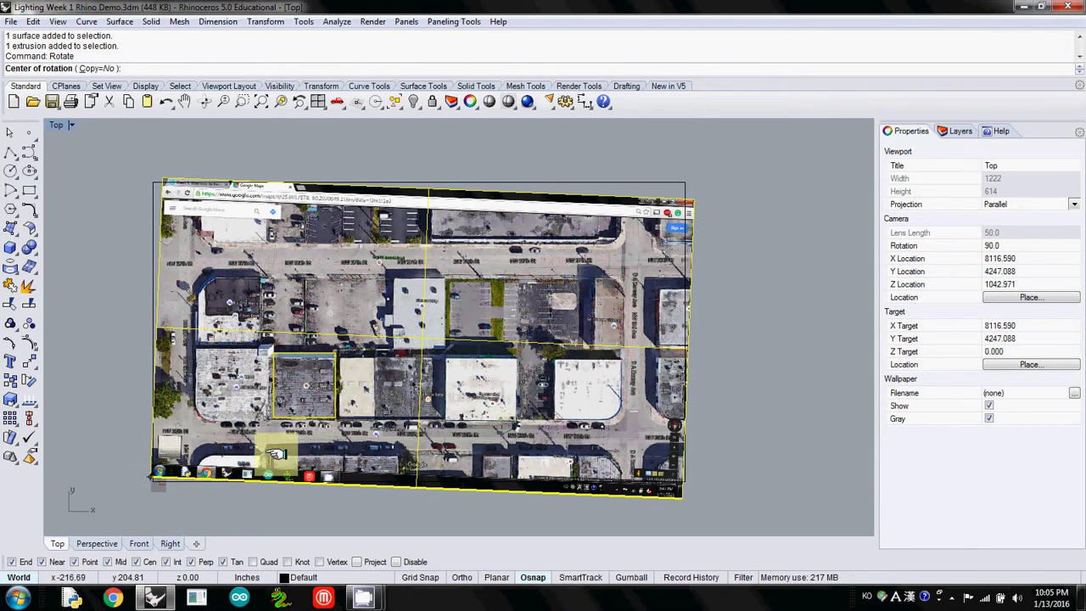
{"action": "left_click", "coordinate": [149, 477]}
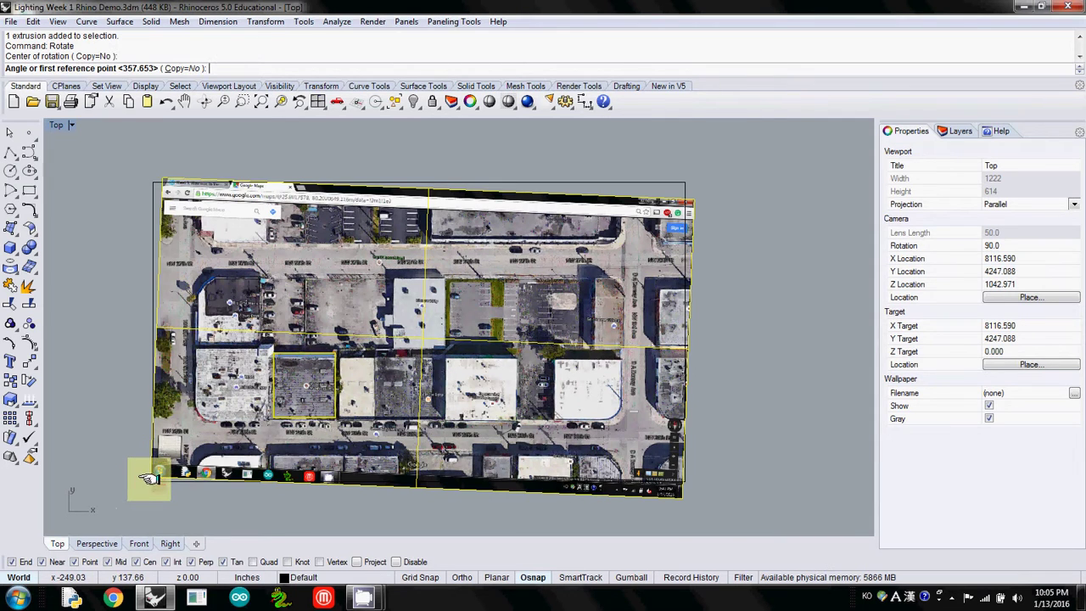
{"action": "left_click", "coordinate": [681, 499]}
{"action": "key", "text": "F8"}
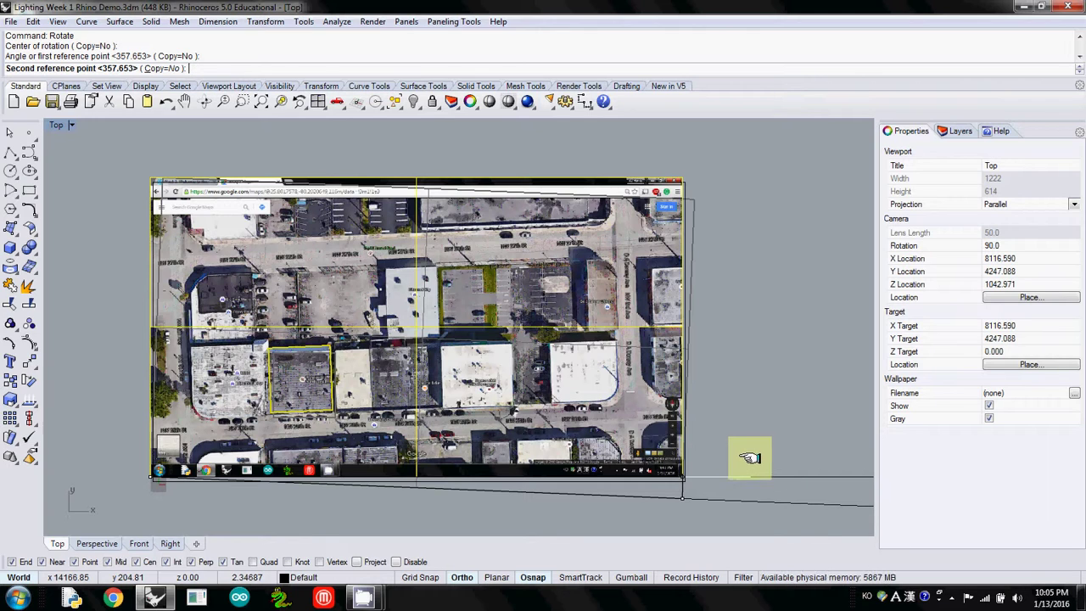
{"action": "left_click", "coordinate": [748, 458]}
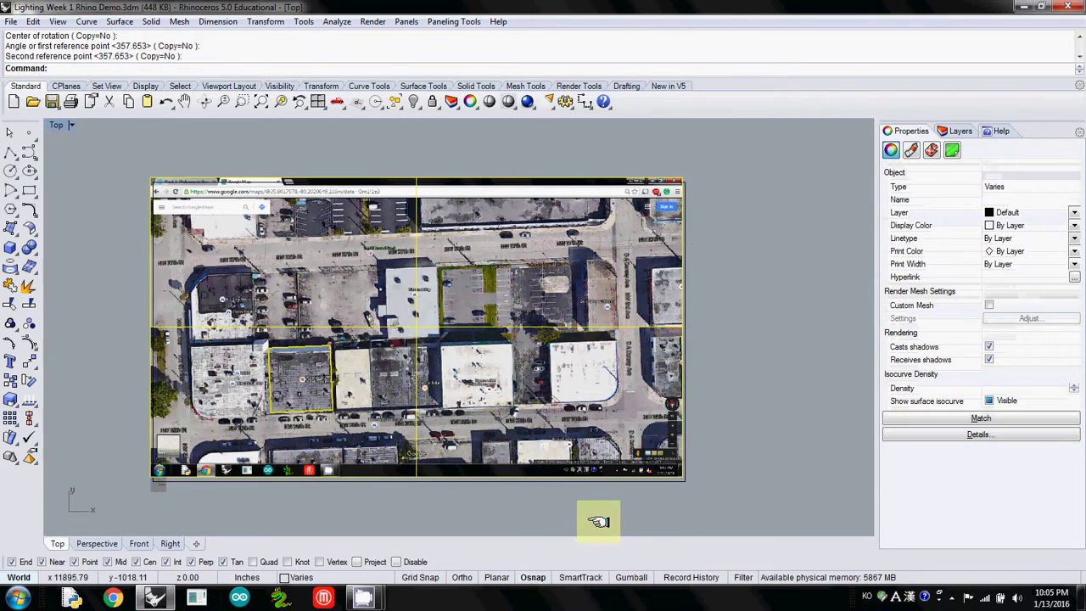
{"action": "left_click", "coordinate": [645, 480]}
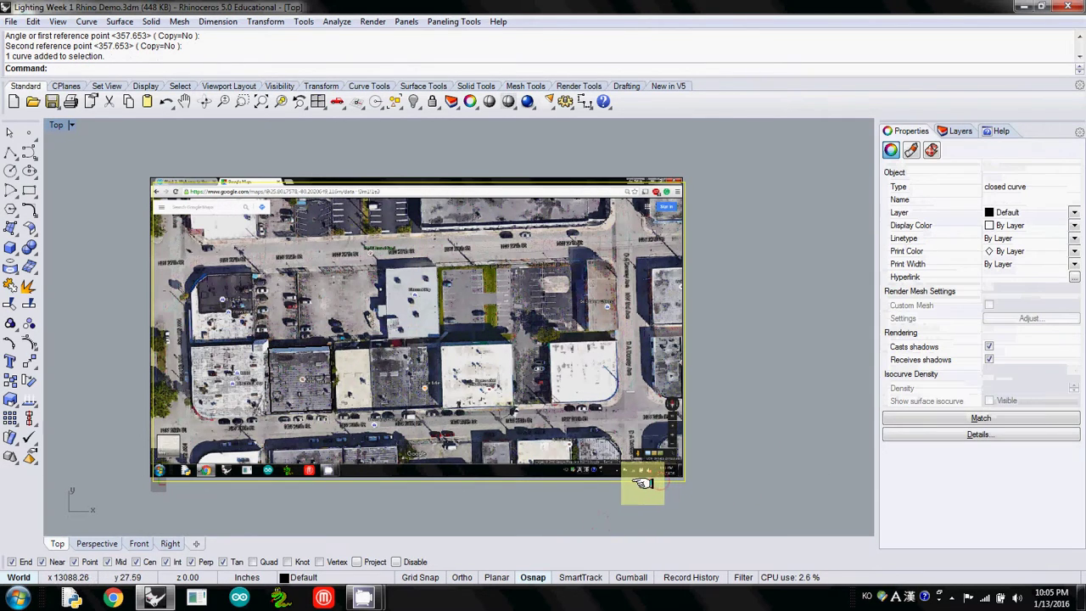
{"action": "key", "text": "Delete"}
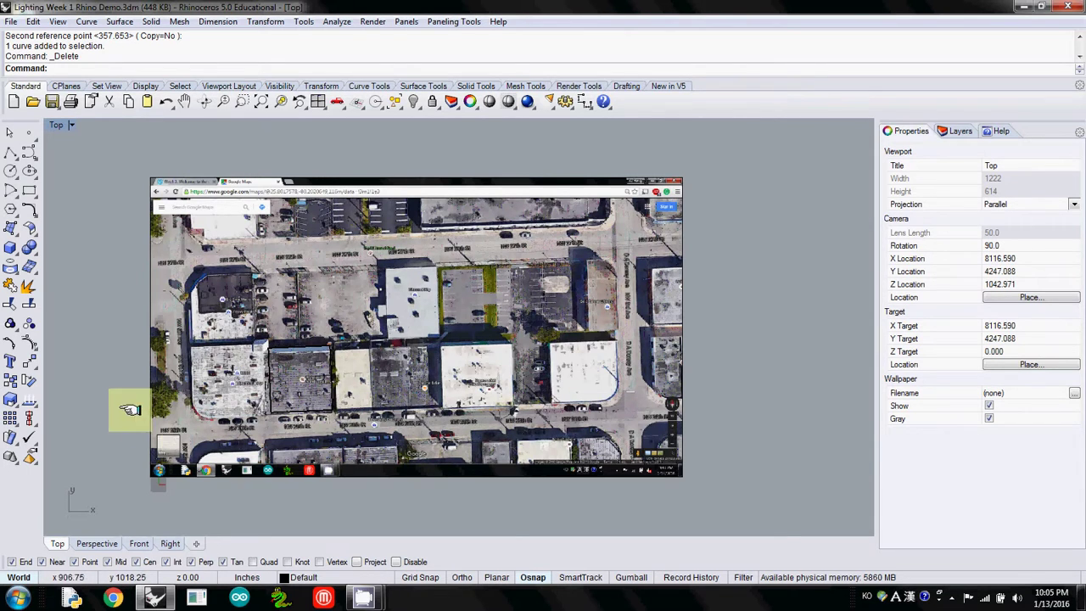
- Build a -1' ground slab box spanning the image's lower-left to upper-right corners
{"action": "left_click", "coordinate": [10, 246]}
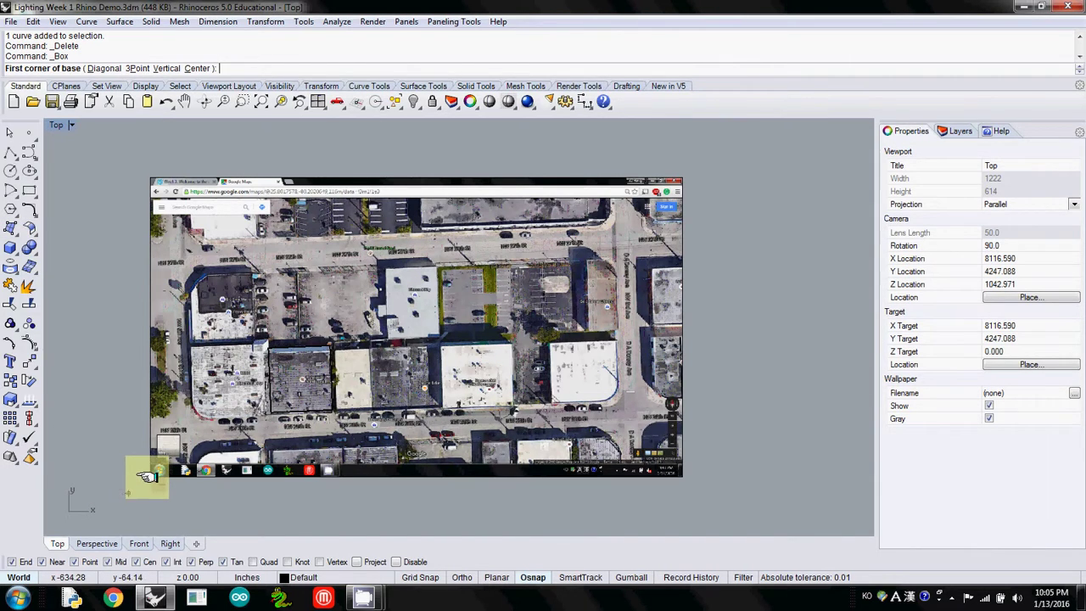
{"action": "left_click", "coordinate": [151, 476]}
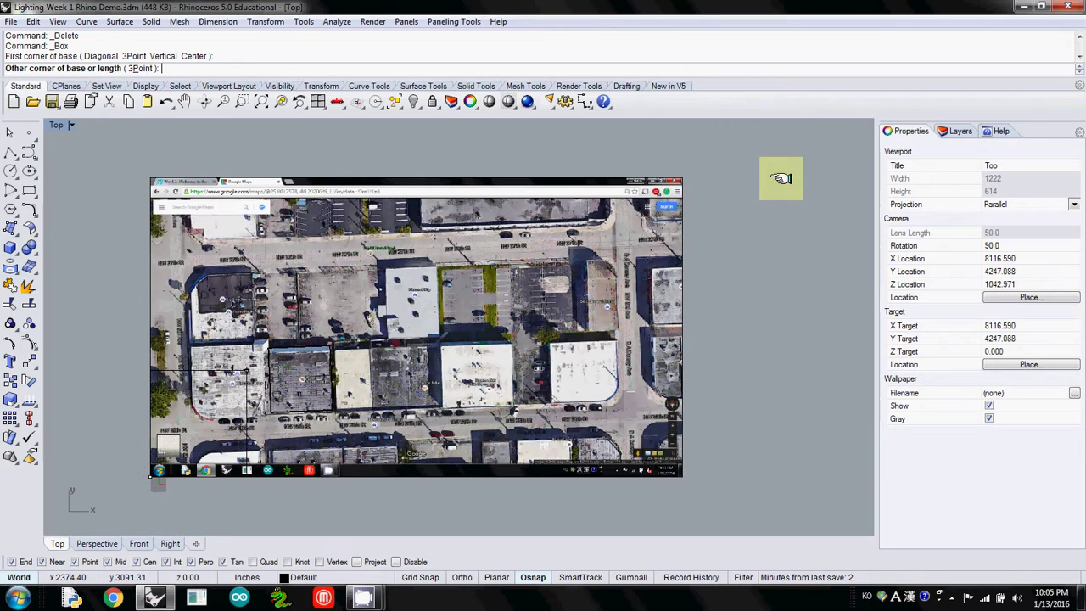
{"action": "left_click", "coordinate": [679, 177]}
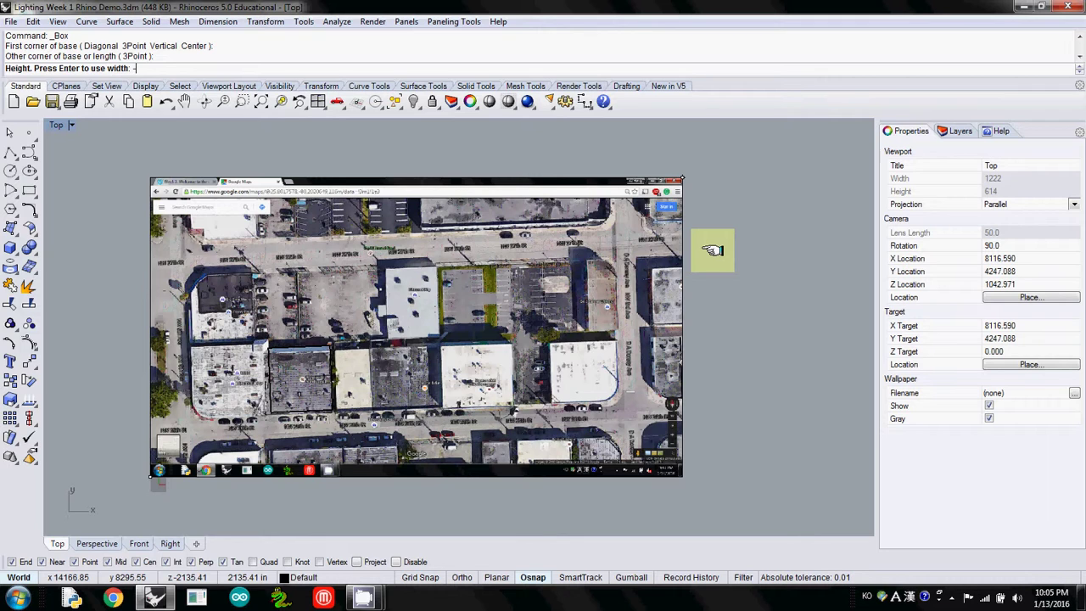
{"action": "key", "text": "Return"}
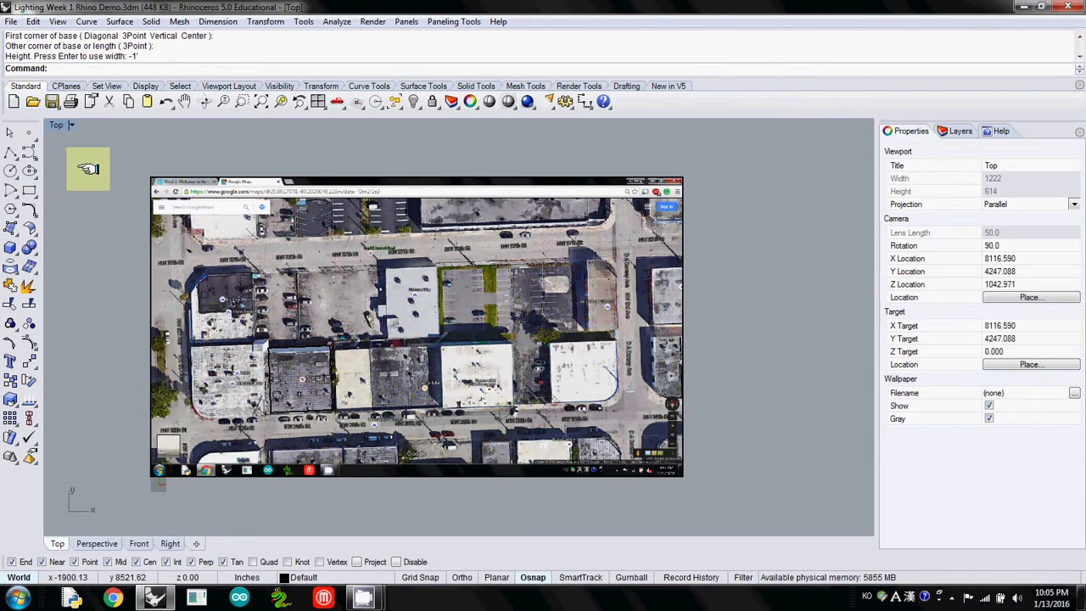
- Return to the four-view layout and hide the aerial image surface with Hide
{"action": "double_click", "coordinate": [55, 124]}
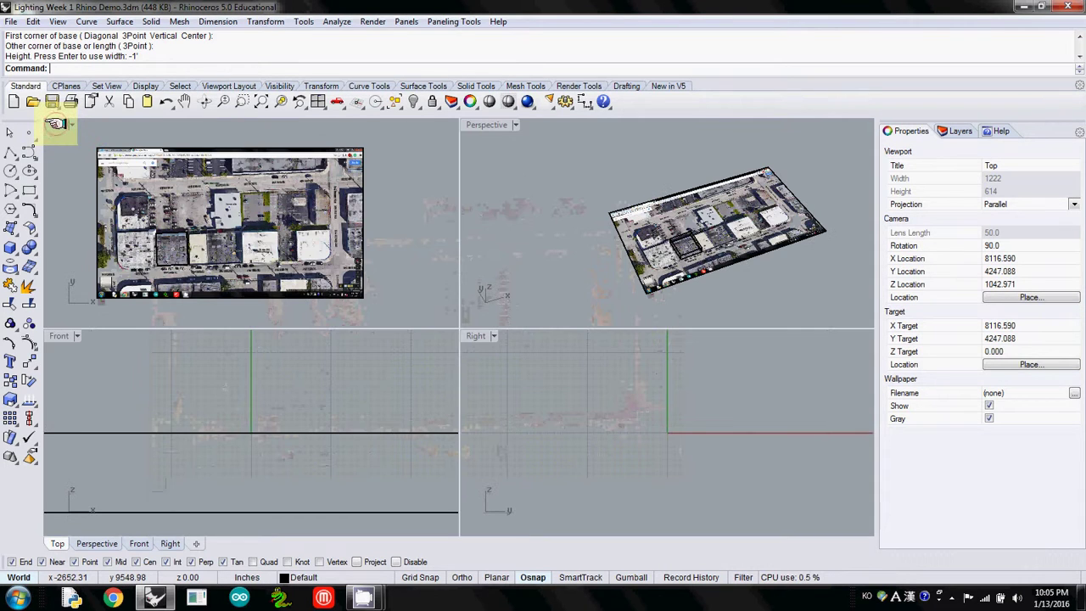
{"action": "left_click", "coordinate": [736, 225]}
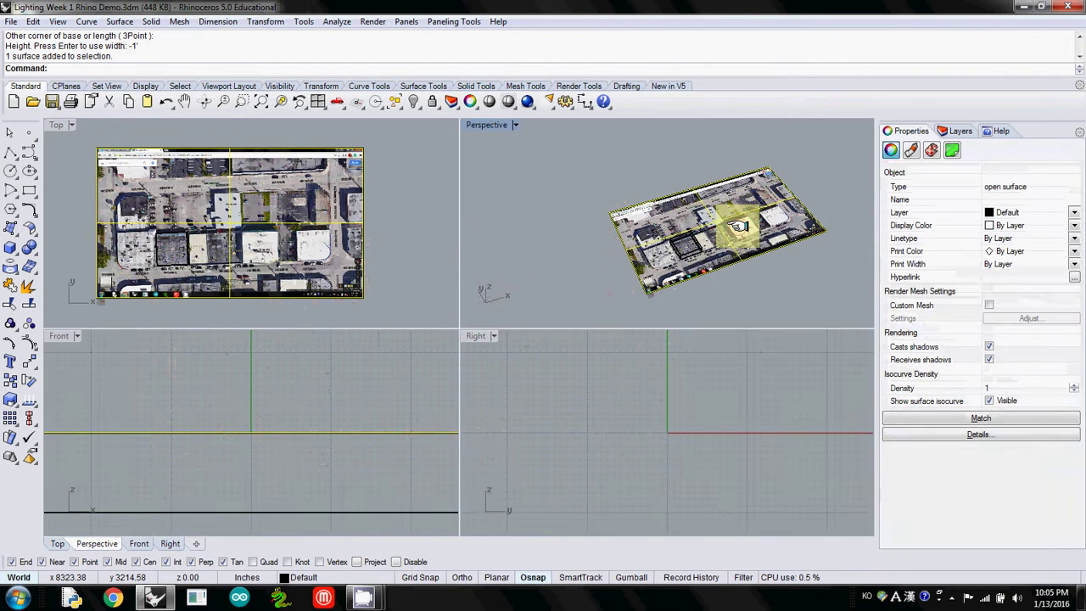
{"action": "type", "text": "Hide"}
{"action": "key", "text": "Return"}
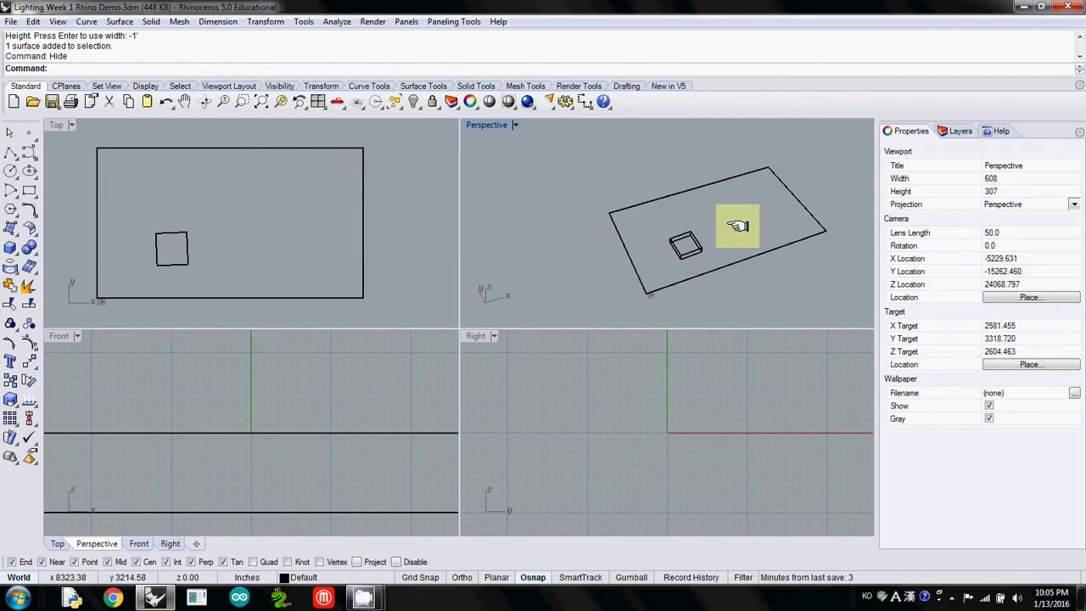
{"action": "key", "text": "Return"}
{"action": "left_click", "coordinate": [738, 225]}
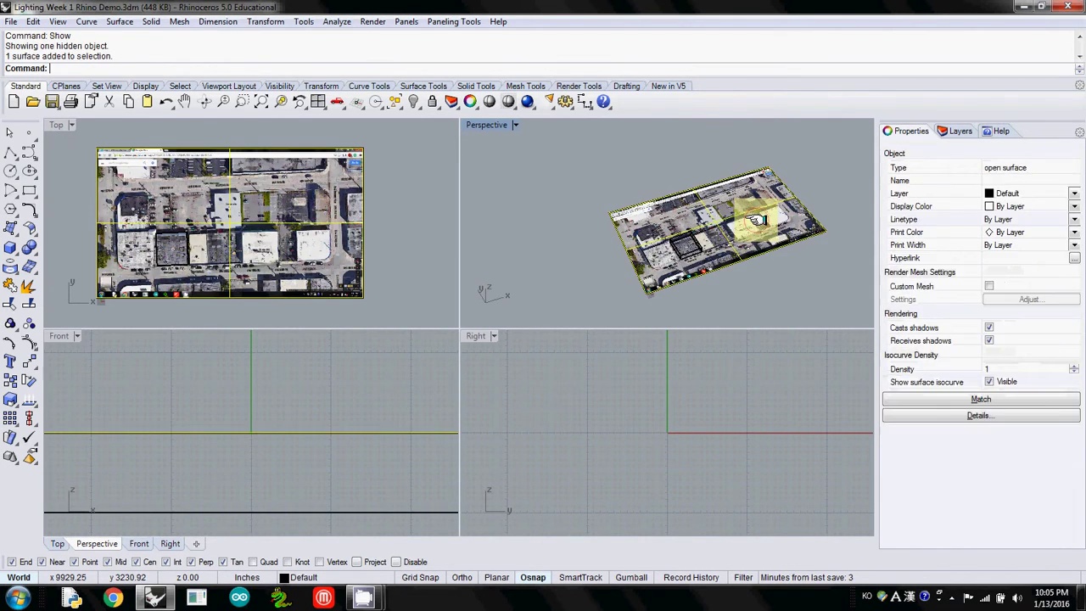
{"action": "type", "text": "Hide"}
{"action": "key", "text": "Return"}
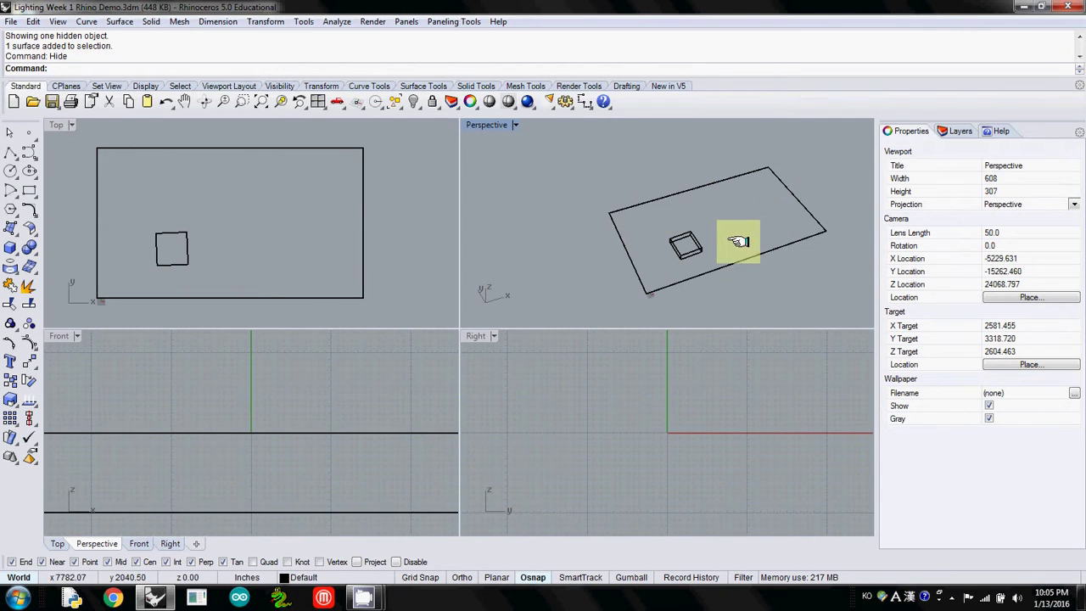
- Set the Perspective viewport to Shaded display to view the slab and building box
{"action": "right_click_drag", "start_coordinate": [732, 240], "coordinate": [744, 213]}
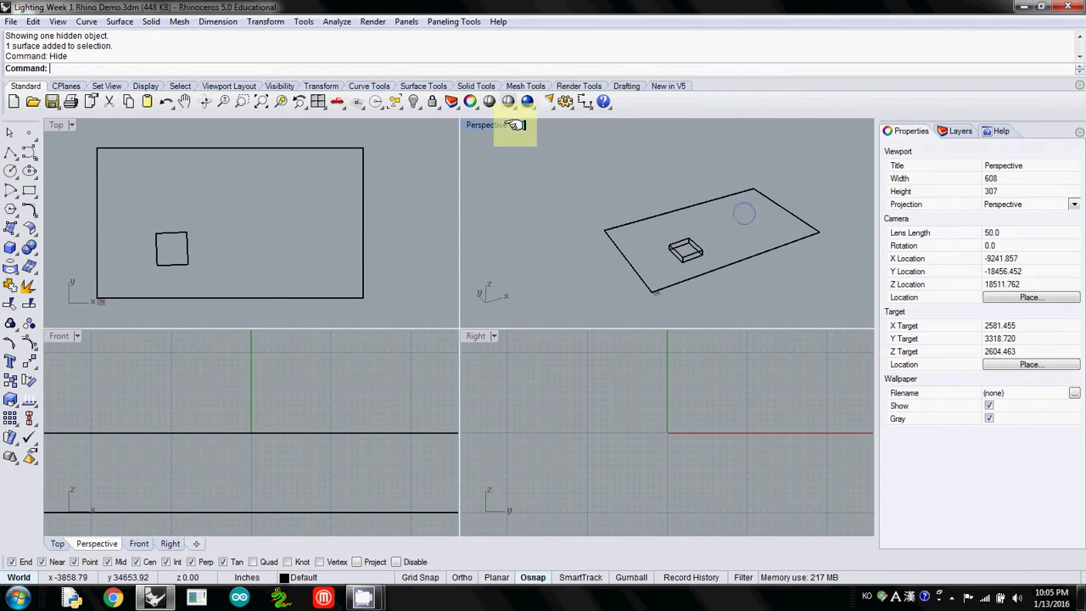
{"action": "left_click", "coordinate": [509, 126]}
{"action": "left_click", "coordinate": [507, 175]}
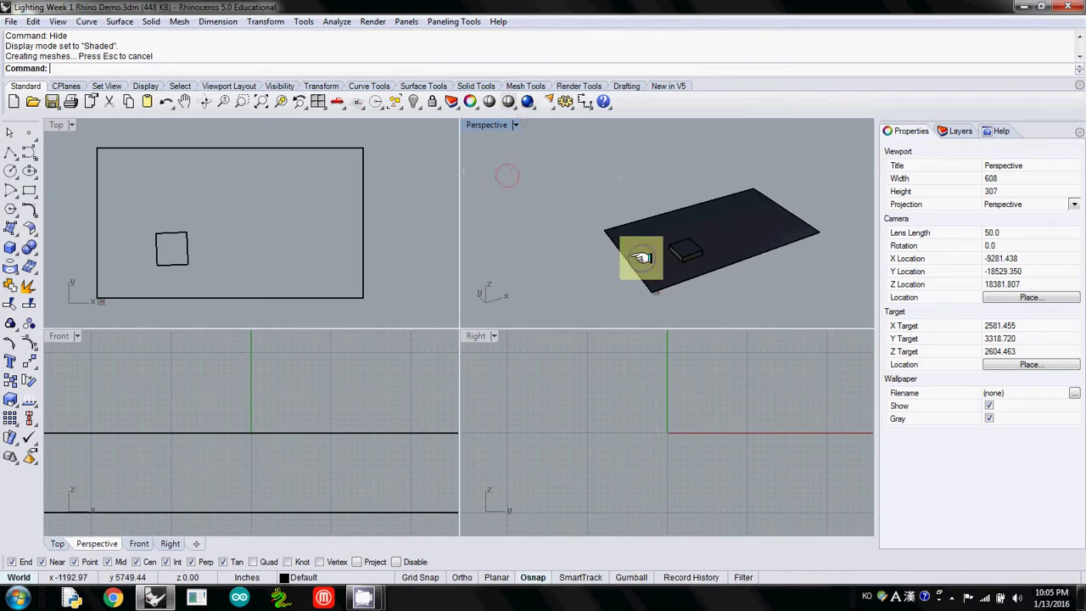
{"action": "mouse_move", "coordinate": [642, 258]}
{"action": "right_mouse_down"}
{"action": "mouse_move", "coordinate": [650, 211]}
{"action": "mouse_move", "coordinate": [635, 250]}
{"action": "mouse_move", "coordinate": [735, 296]}
{"action": "mouse_move", "coordinate": [766, 291]}
{"action": "mouse_move", "coordinate": [635, 271]}
{"action": "mouse_move", "coordinate": [650, 252]}
{"action": "right_mouse_up"}
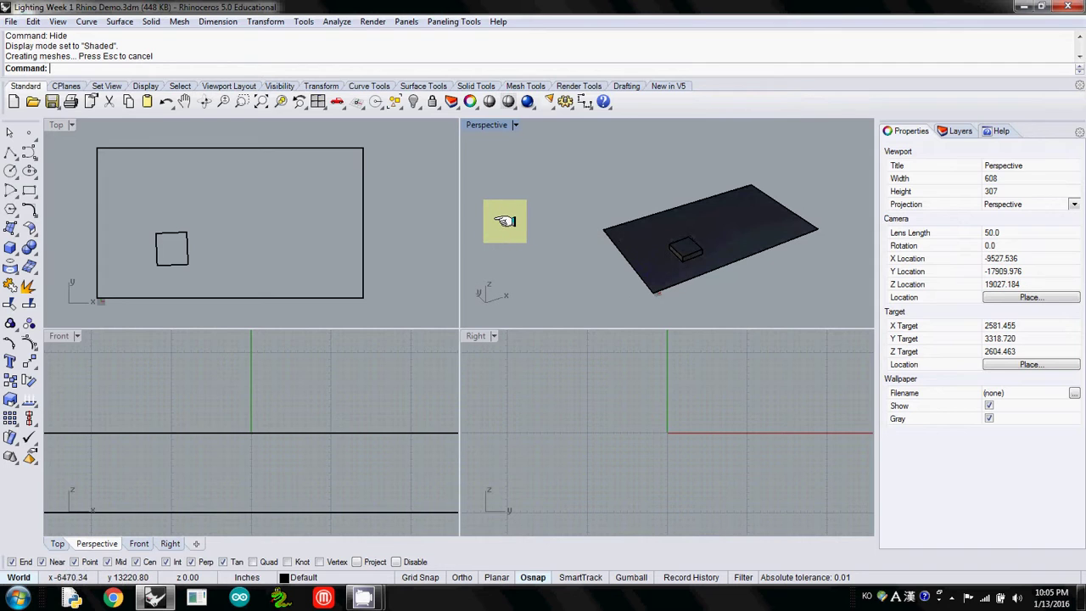